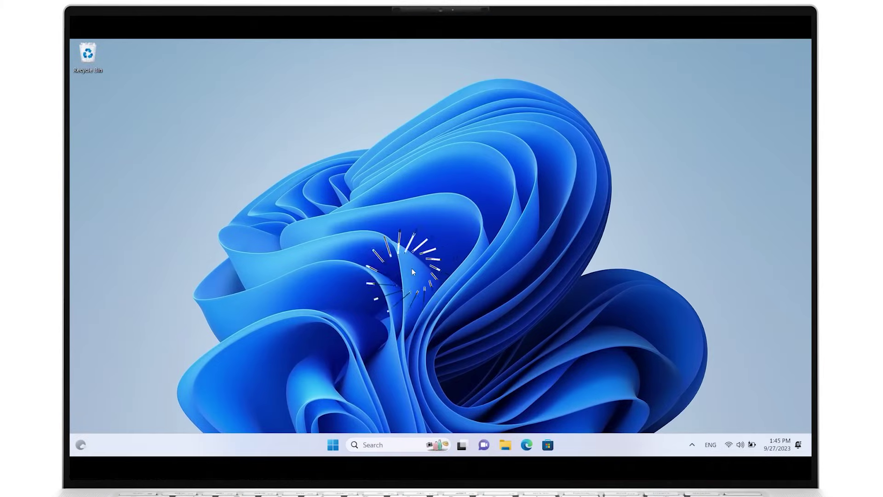
# Open Display settings from the desktop shortcut menu and scroll down to Scale.
pyautogui.rightClick(412, 271)
pyautogui.click(458, 227)
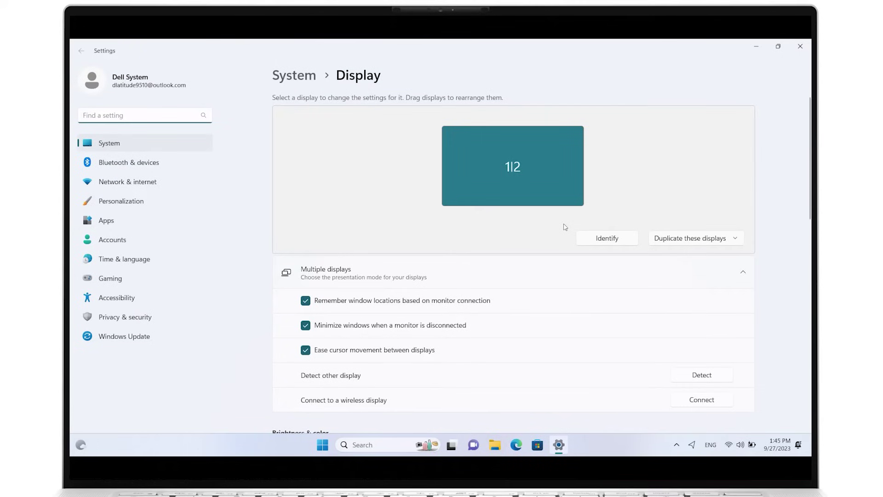
pyautogui.scroll(-5, 568, 319)
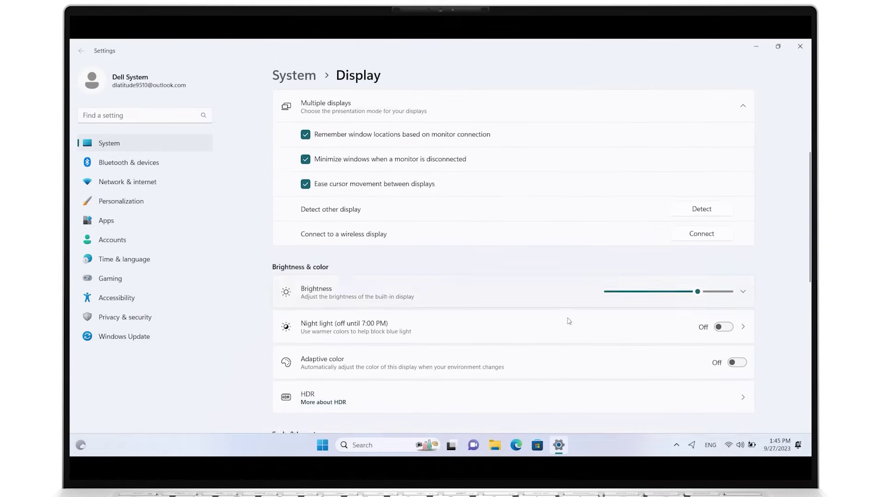
pyautogui.scroll(-5, 569, 321)
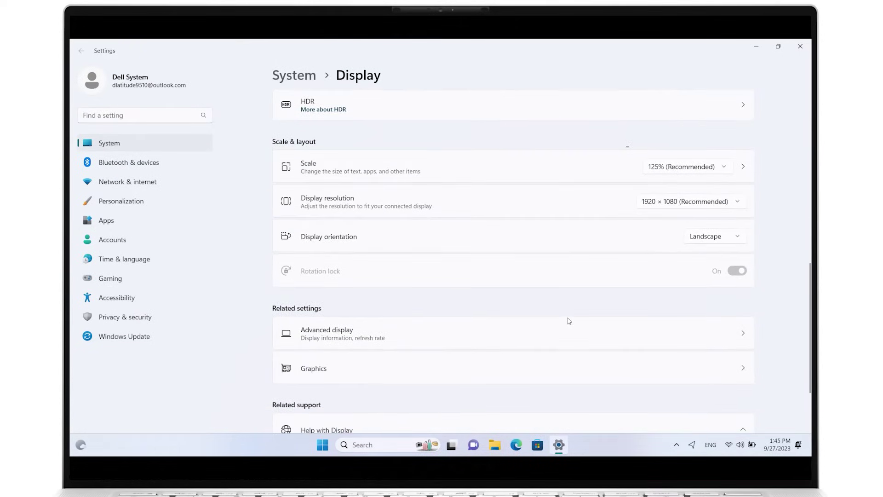
# Try 100% scale, then set the scale back to 125% (Recommended).
pyautogui.click(724, 167)
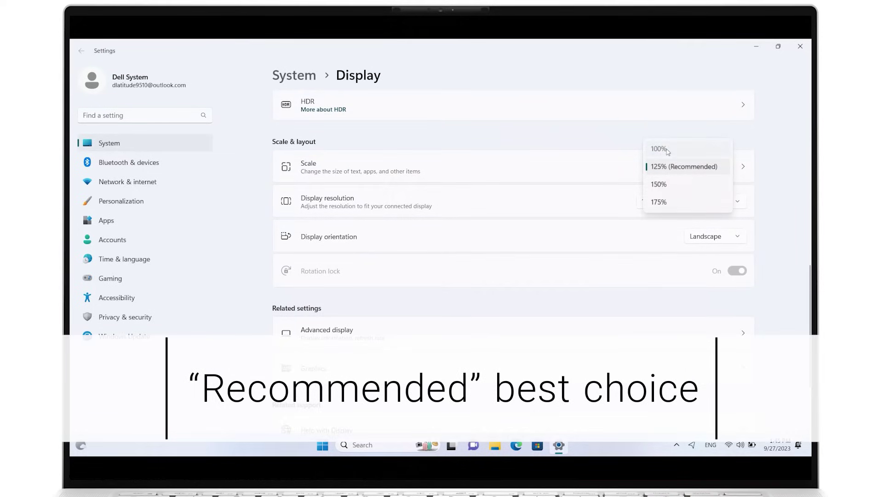
pyautogui.click(666, 150)
pyautogui.click(661, 147)
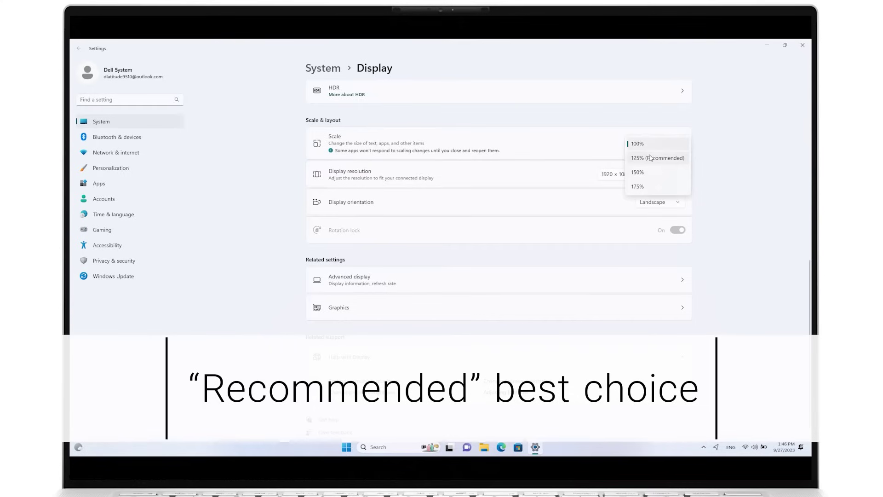
pyautogui.click(653, 157)
pyautogui.scroll(-3, 762, 298)
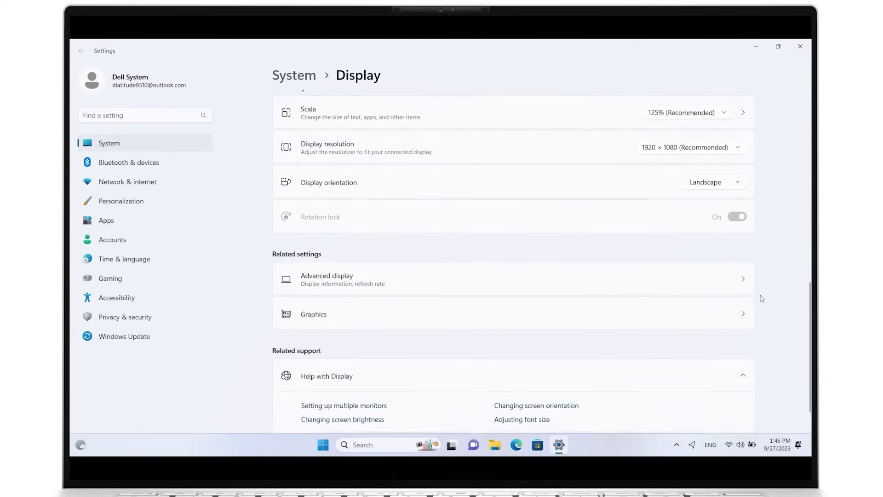
# In Advanced display, keep the refresh rate at 60.05 Hz.
pyautogui.click(605, 230)
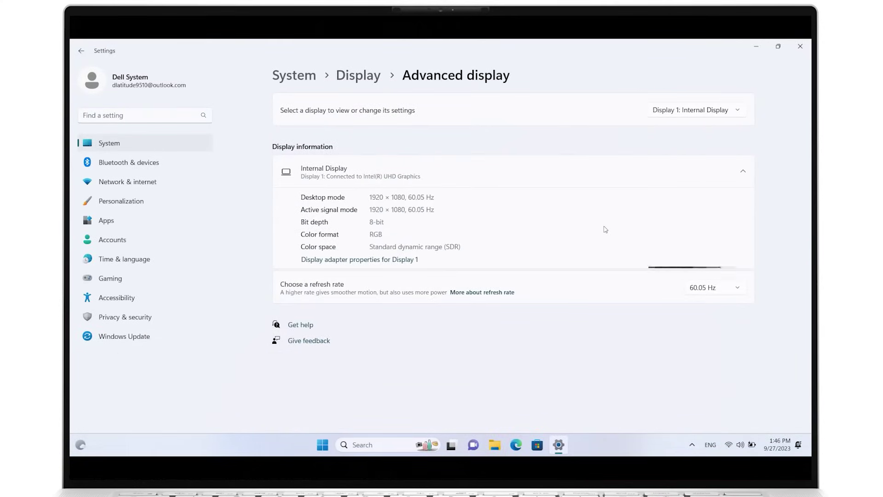
pyautogui.click(740, 287)
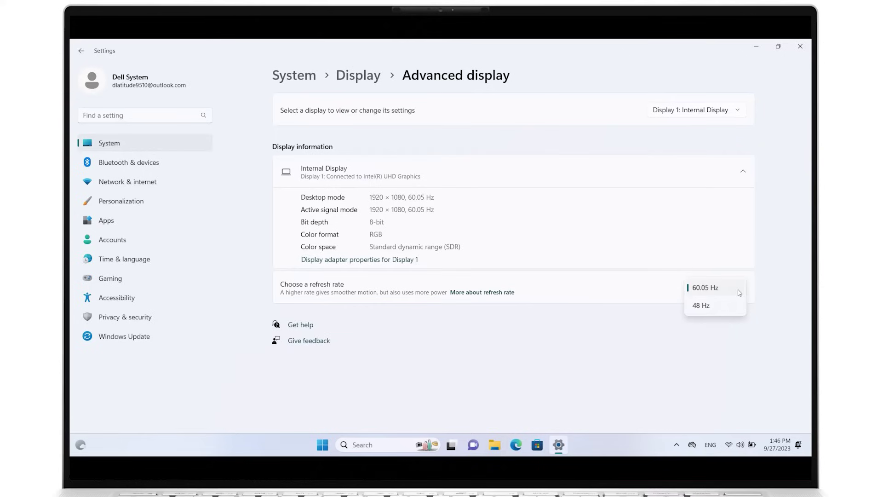
pyautogui.click(739, 292)
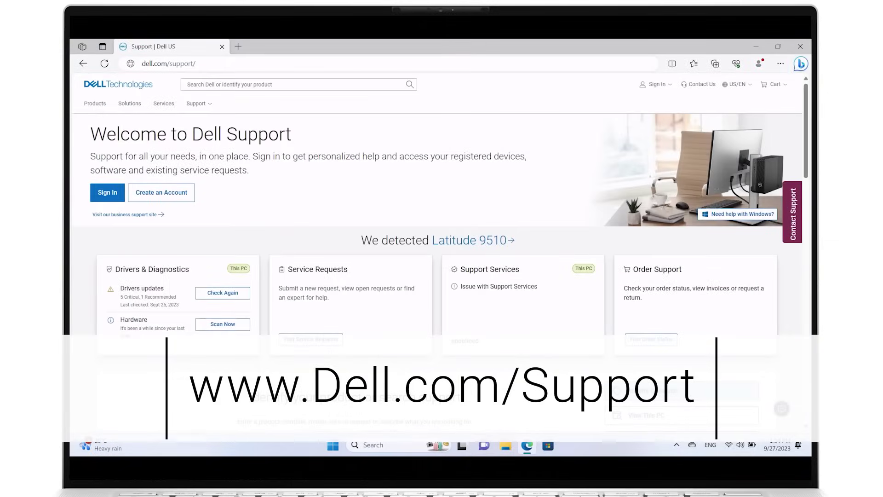
# Go to Drivers & Downloads for the detected Latitude 9510.
pyautogui.scroll(-4, 404, 367)
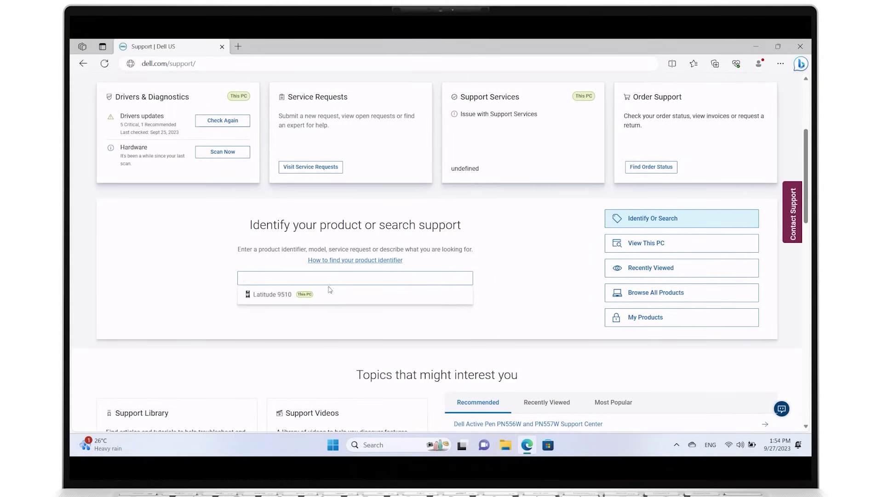
pyautogui.click(332, 295)
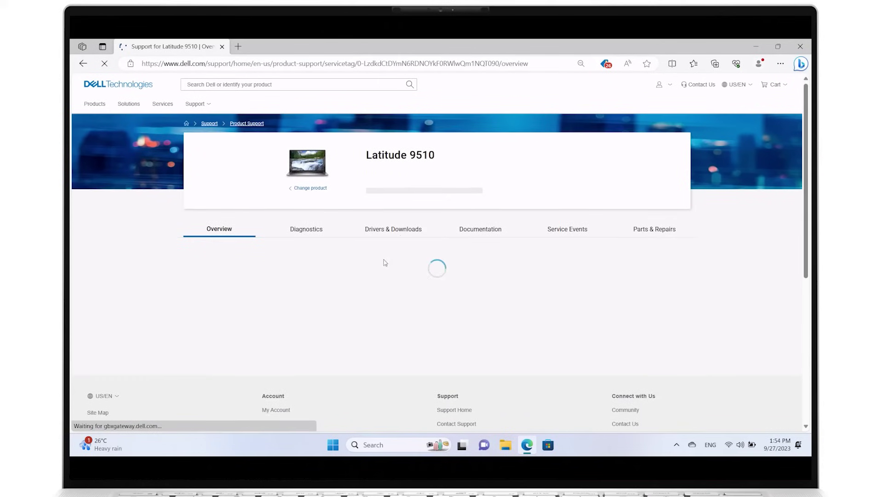
pyautogui.click(406, 233)
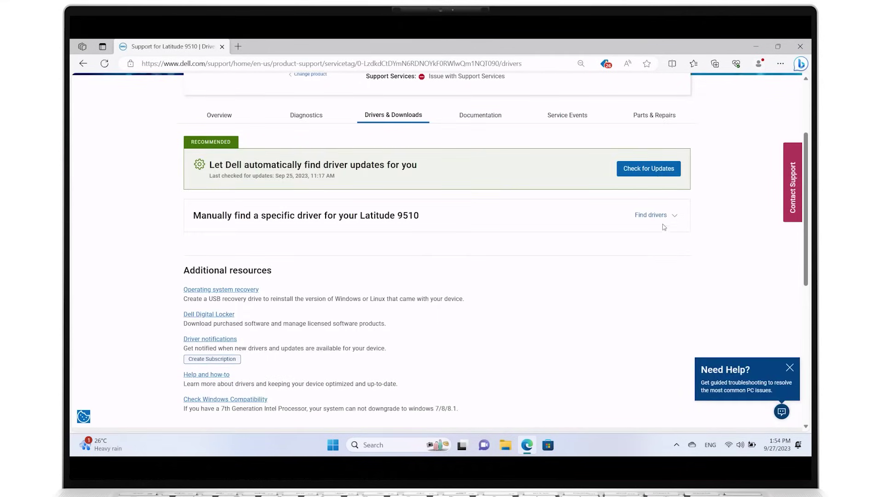
# Filter the driver list to Windows 11 and the Video category.
pyautogui.click(670, 217)
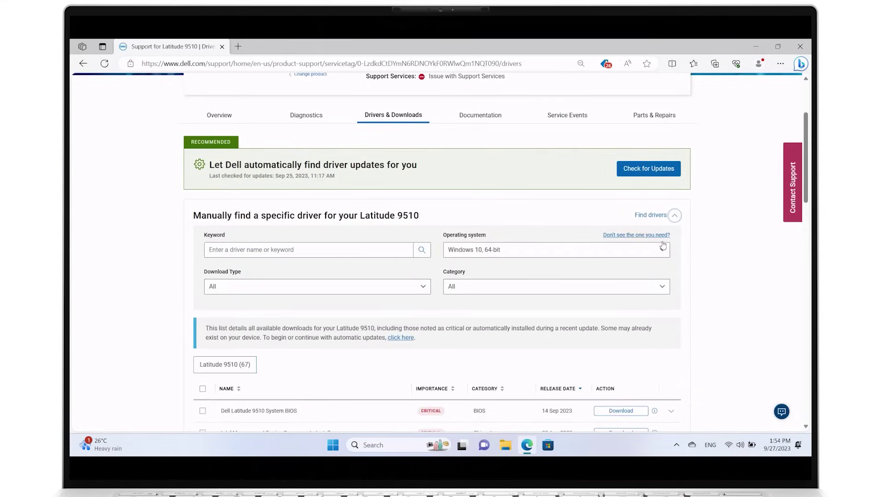
pyautogui.click(661, 249)
pyautogui.click(478, 295)
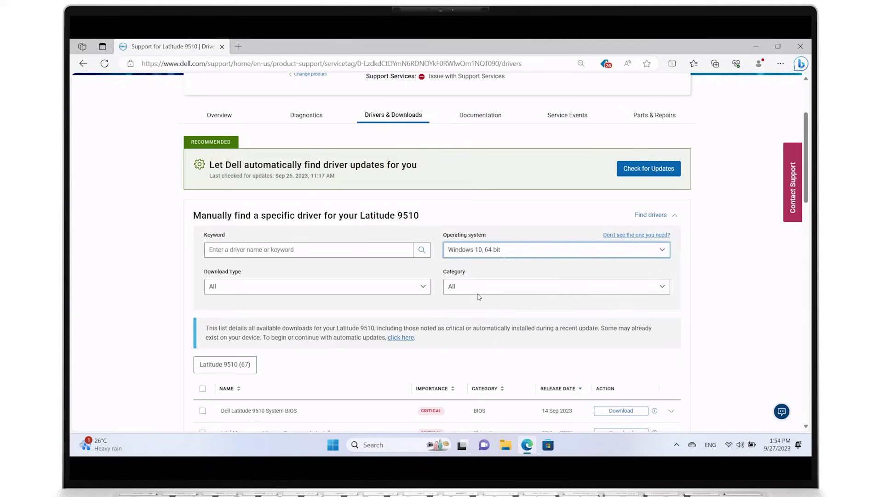
pyautogui.click(662, 286)
pyautogui.scroll(-5, 552, 336)
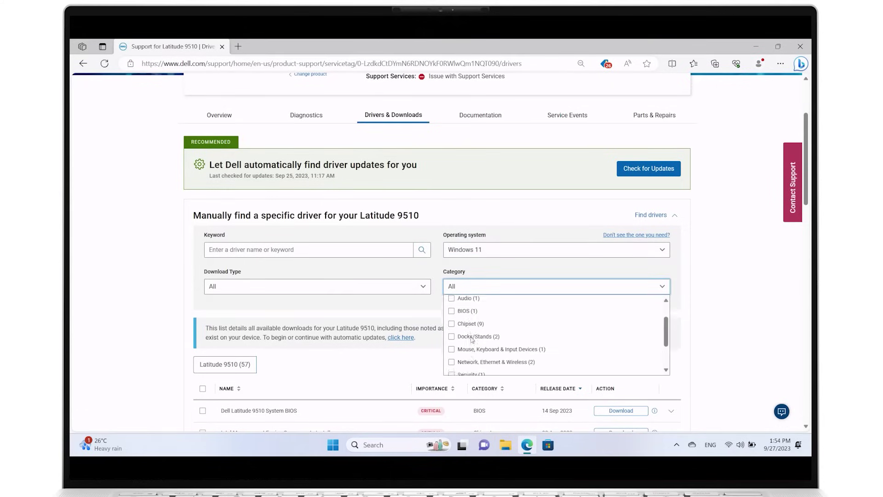
pyautogui.click(452, 368)
pyautogui.scroll(-3, 395, 343)
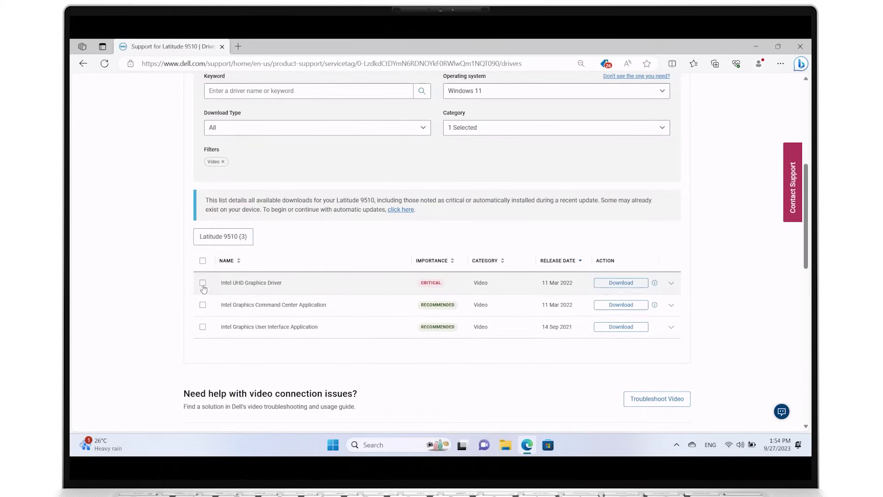
# Download the Intel UHD Graphics Driver, run it and install it.
pyautogui.click(203, 283)
pyautogui.click(608, 318)
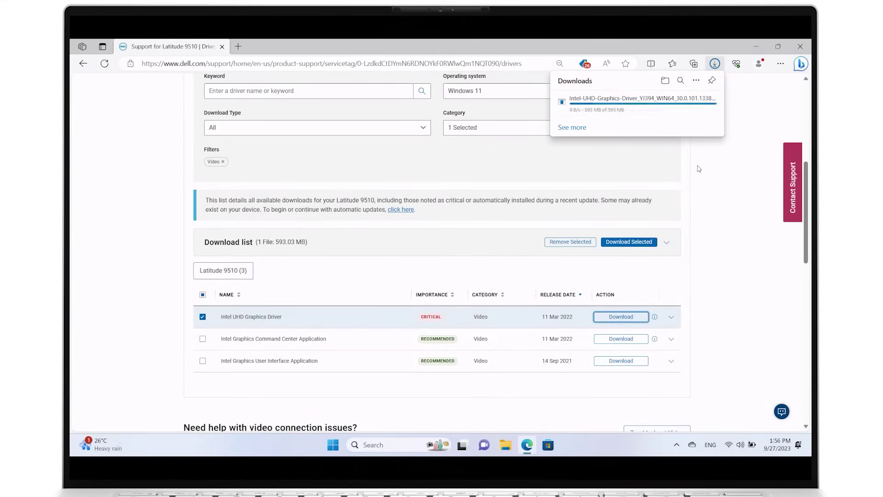
pyautogui.click(643, 98)
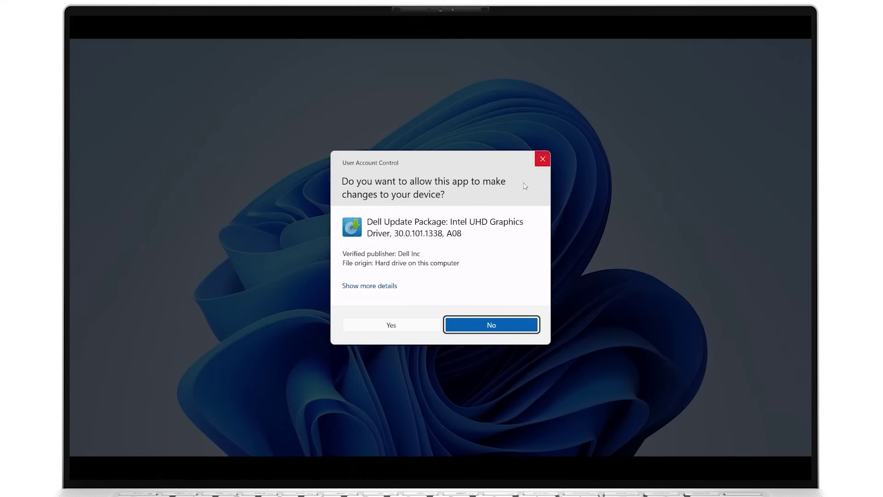
pyautogui.click(408, 325)
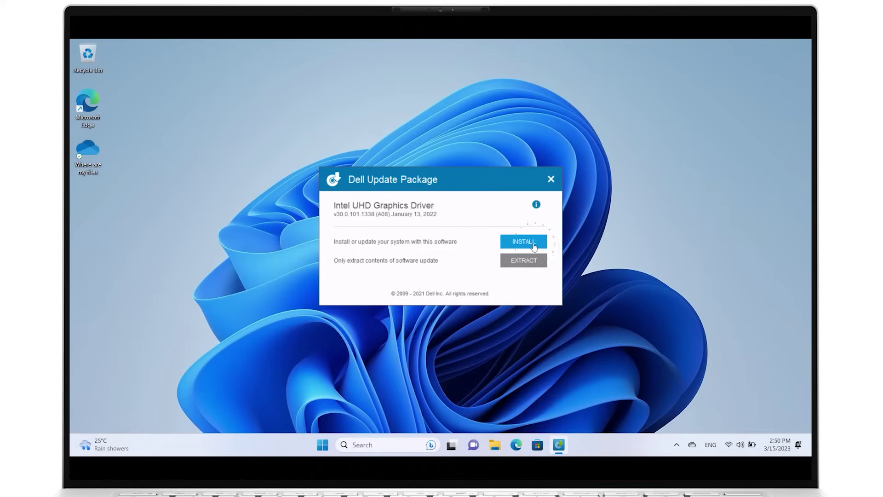
pyautogui.click(533, 243)
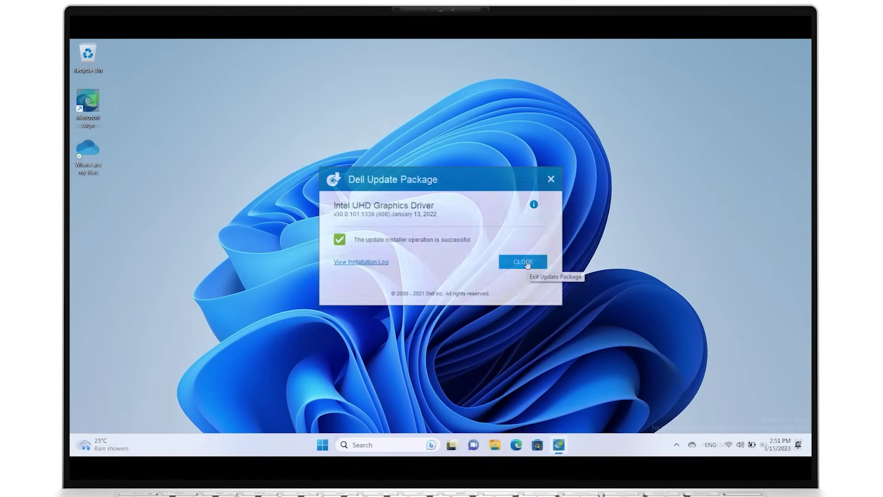
# In Settings > Windows Update, check for updates so it reports 'You're up to date'.
pyautogui.click(323, 444)
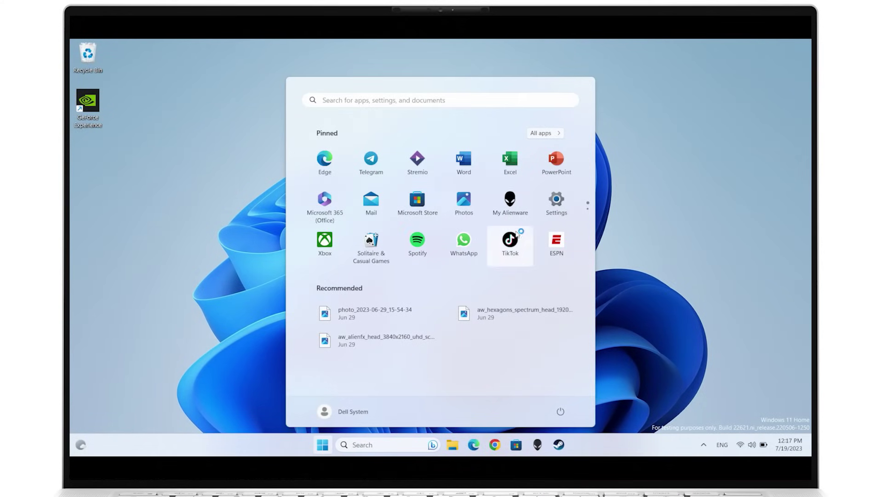
pyautogui.click(556, 202)
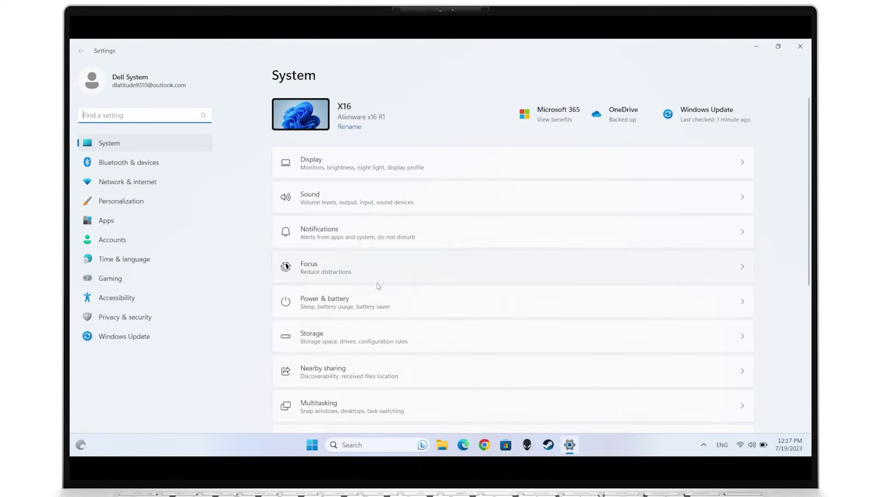
pyautogui.click(162, 341)
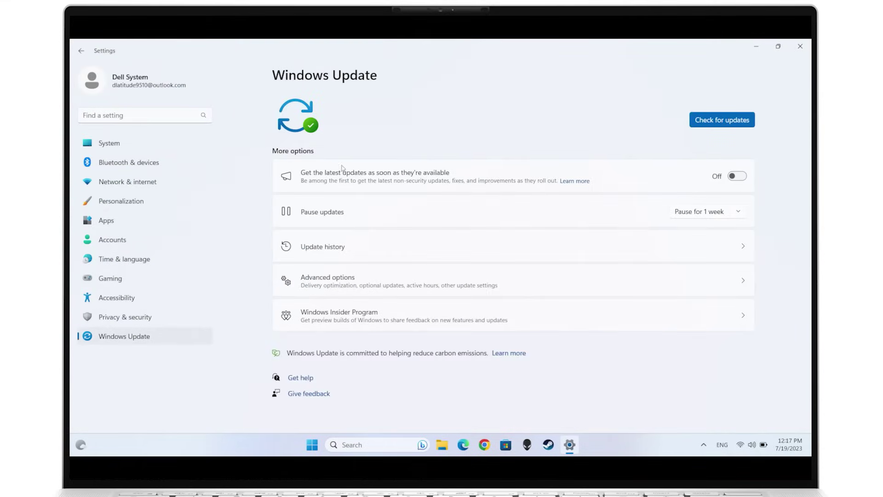
pyautogui.click(717, 126)
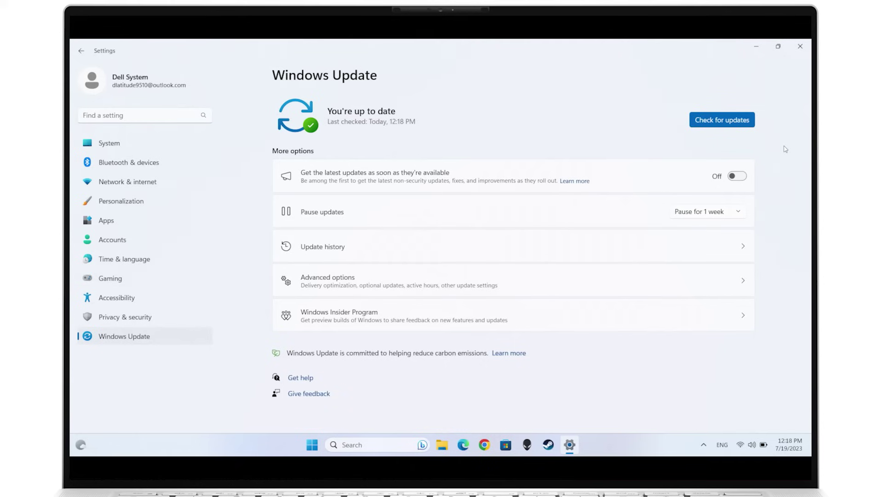
# Close the Settings window with Alt+F4 to leave the desktop showing.
pyautogui.hotkey('alt', 'F4')
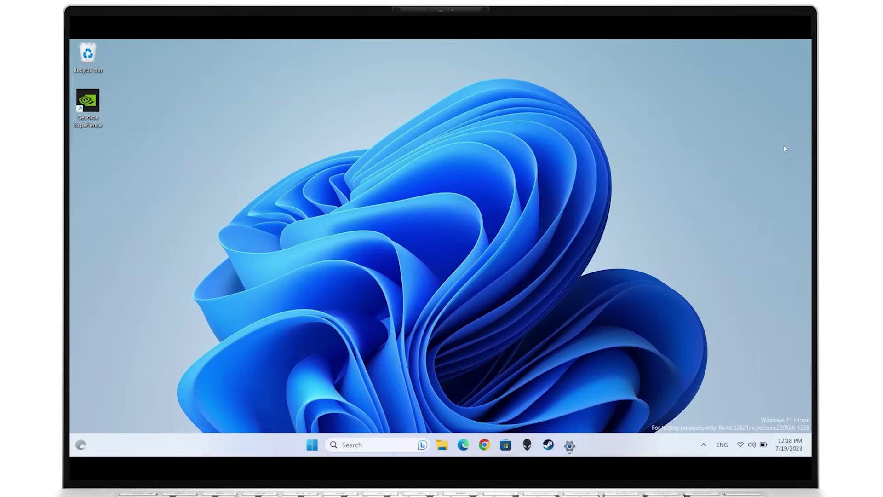